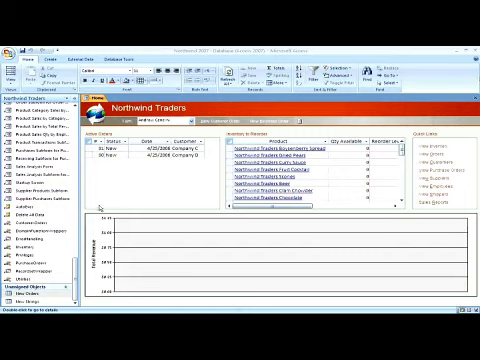
Open the New Orders table in Datasheet View and list its available views.
{"action": "left_click", "coordinate": [38, 292]}
{"action": "double_click", "coordinate": [38, 292]}
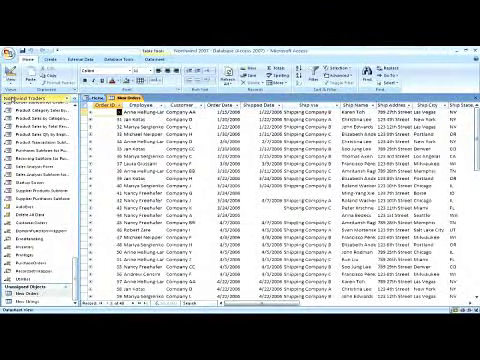
{"action": "left_click", "coordinate": [10, 85]}
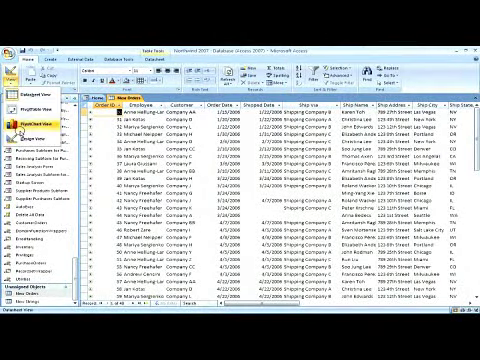
Switch New Orders to Design View and select the Order Date field.
{"action": "left_click", "coordinate": [30, 138]}
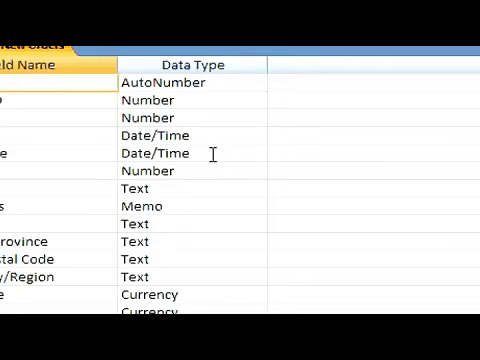
{"action": "left_click", "coordinate": [224, 135]}
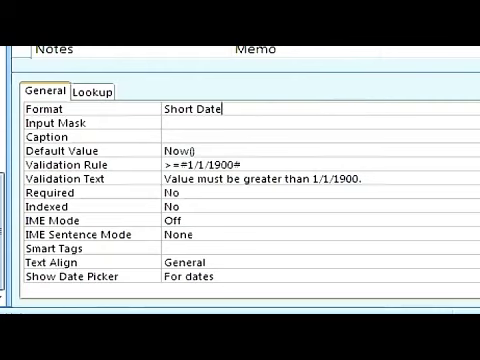
Change the Order Date format from Short Date to Medium Date.
{"action": "key", "text": "alt+Down"}
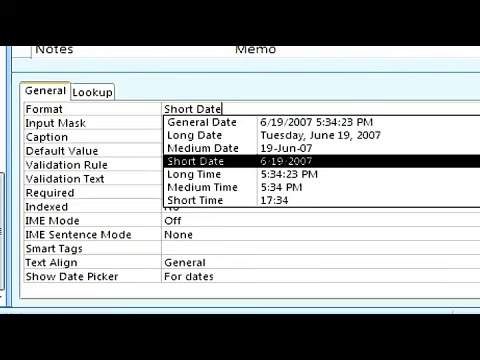
{"action": "left_click", "coordinate": [349, 147]}
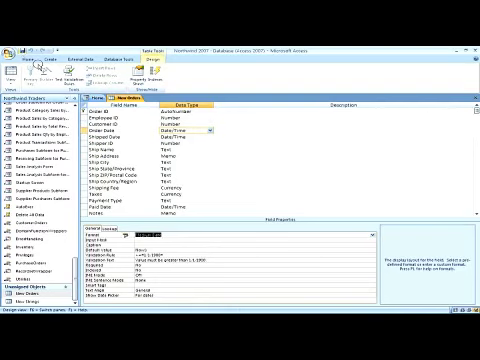
Close the New Orders table design.
{"action": "left_click", "coordinate": [476, 97]}
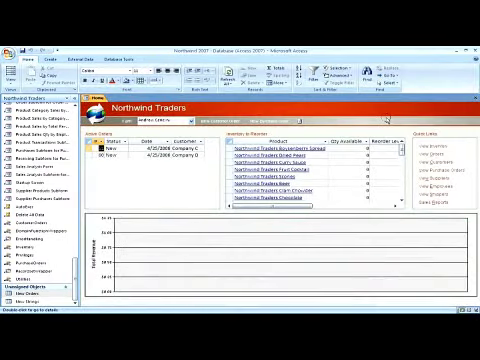
Reopen New Orders as a datasheet to see Order Date in Medium Date style.
{"action": "double_click", "coordinate": [22, 293]}
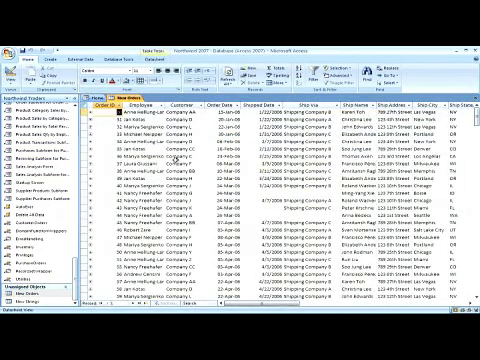